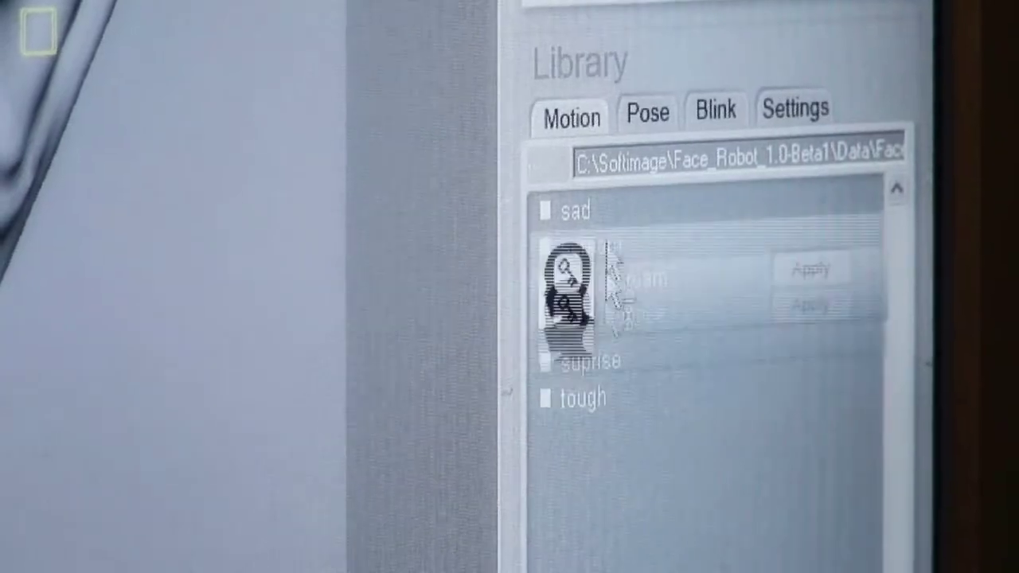
# Browse through the videos of the Face Robot playlist
pyautogui.scroll(-1, 1016, 328)
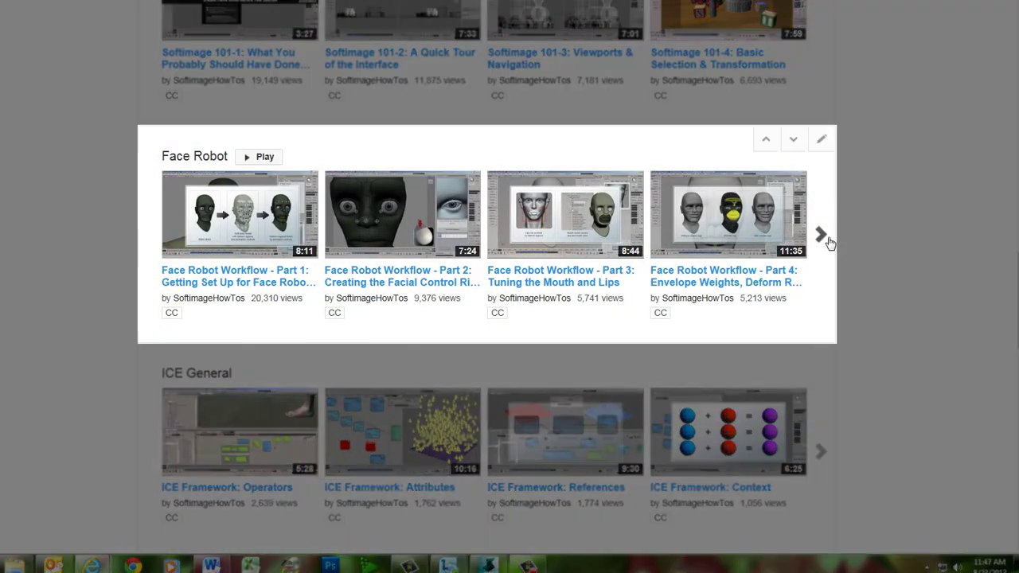
pyautogui.click(822, 236)
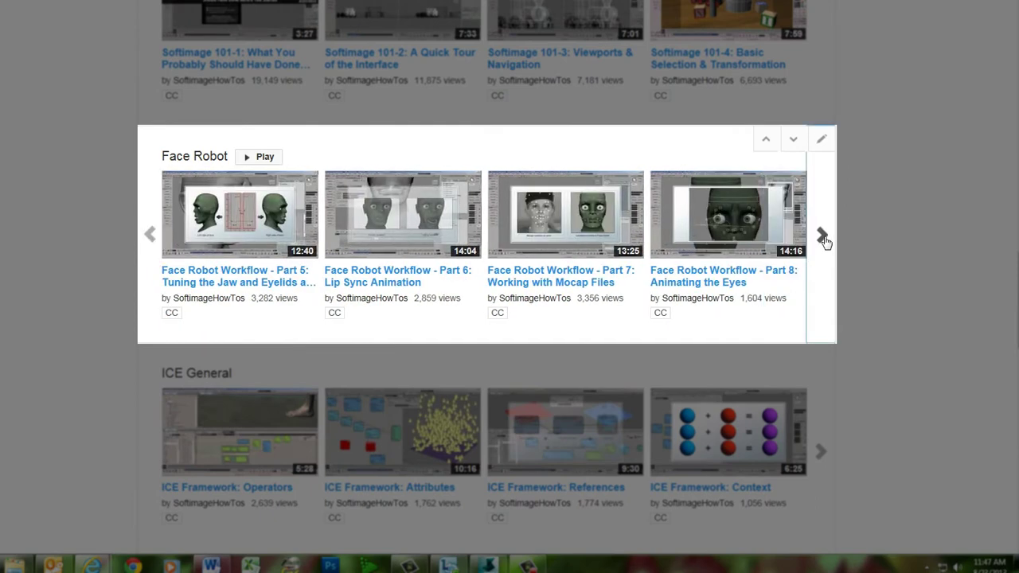
pyautogui.click(824, 237)
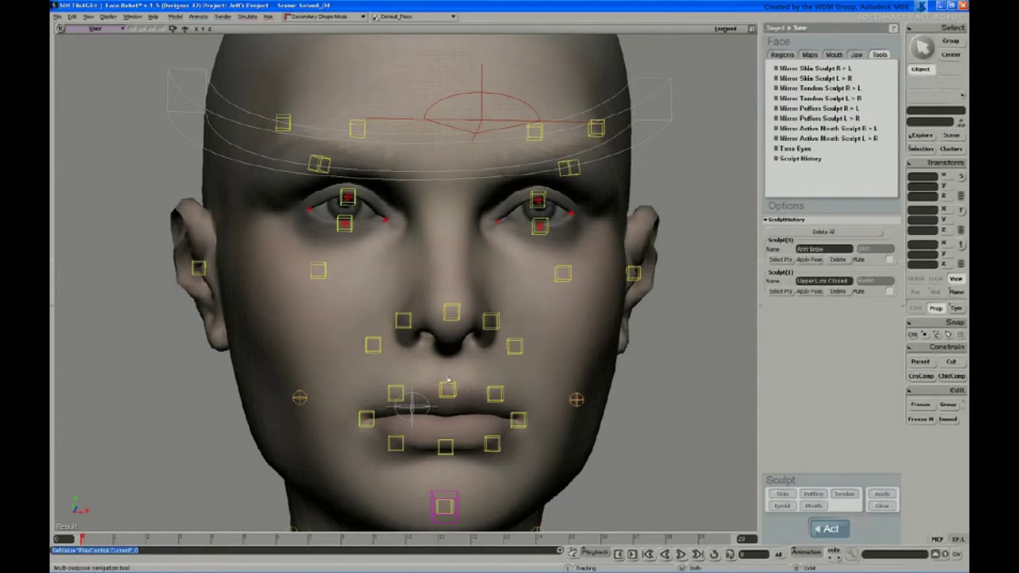
# Select both nostril base controls beside the nose and translate them about 0.25 units up in Y
pyautogui.press('space')
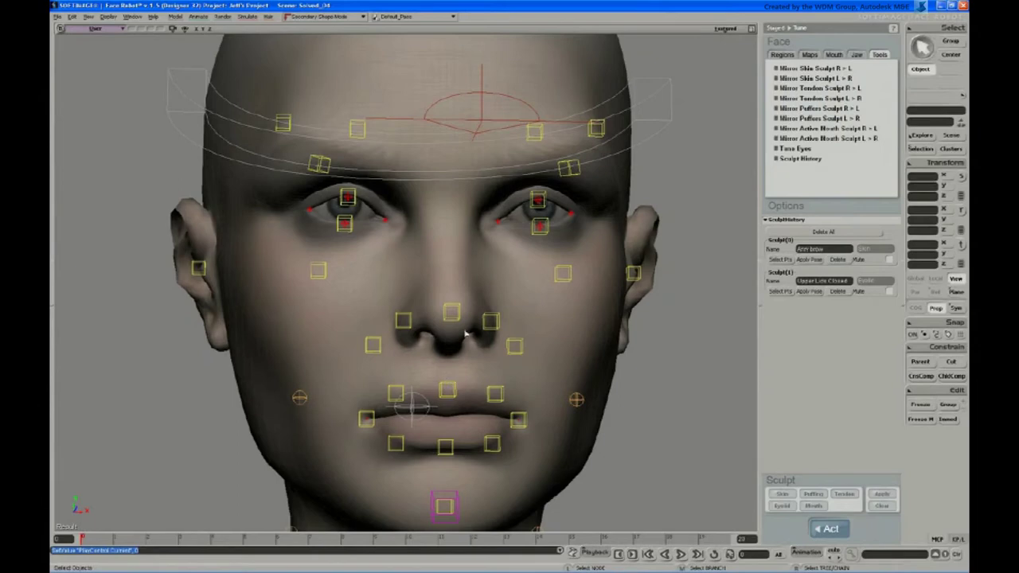
pyautogui.press('s')
pyautogui.press('space')
pyautogui.click(515, 347)
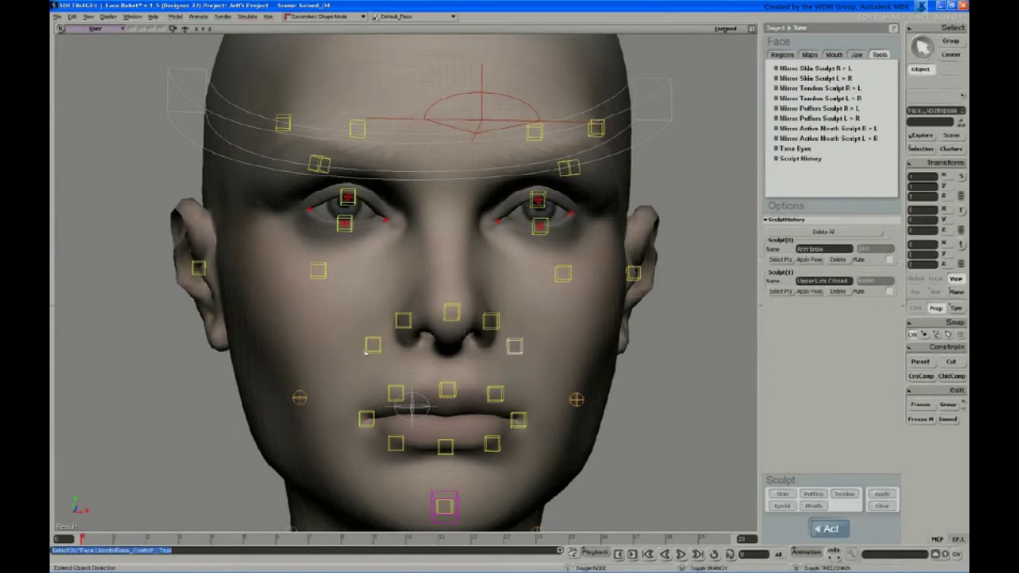
pyautogui.keyDown('ctrl'); pyautogui.click(374, 348); pyautogui.keyUp('ctrl')
pyautogui.press('v')
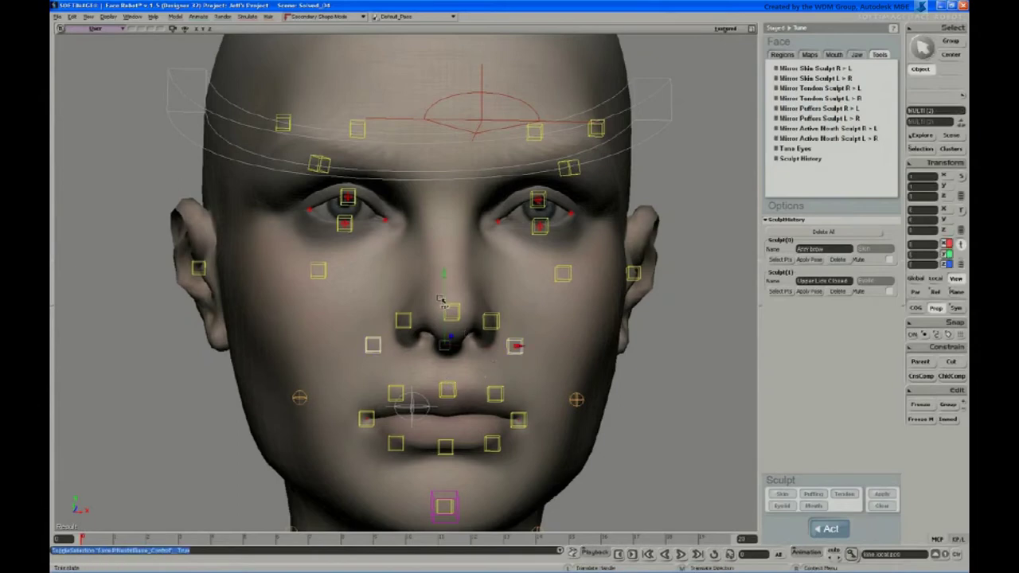
pyautogui.scroll(3, 450, 303)
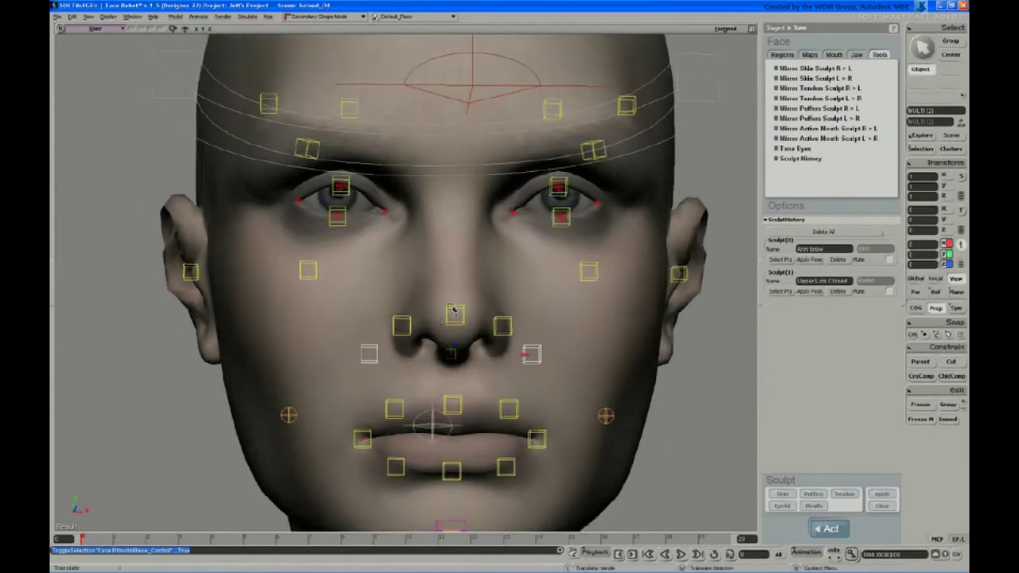
pyautogui.moveTo(450, 304); pyautogui.dragTo(464, 284)
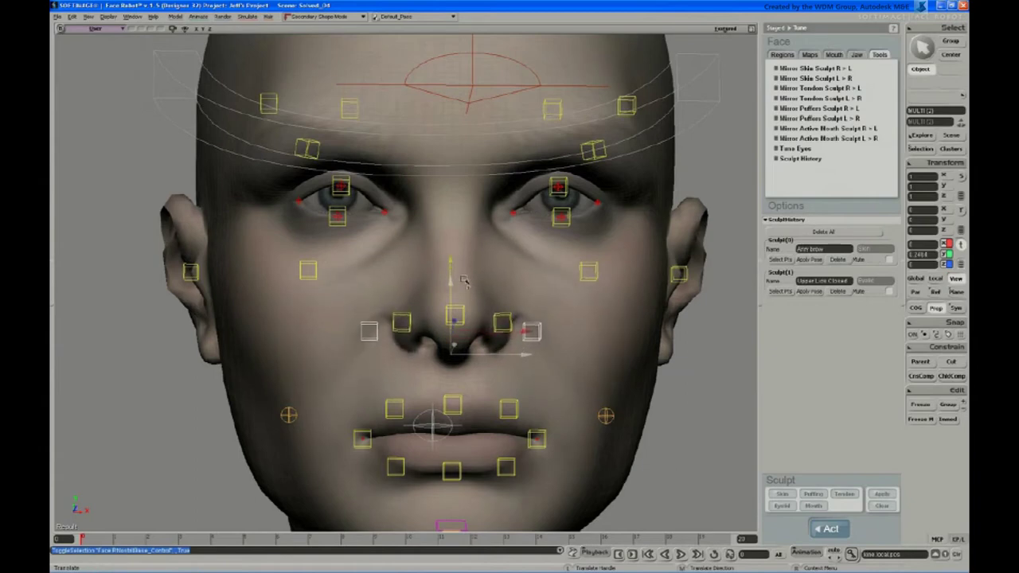
pyautogui.press('s')
pyautogui.moveTo(463, 279); pyautogui.dragTo(462, 304, button='right')
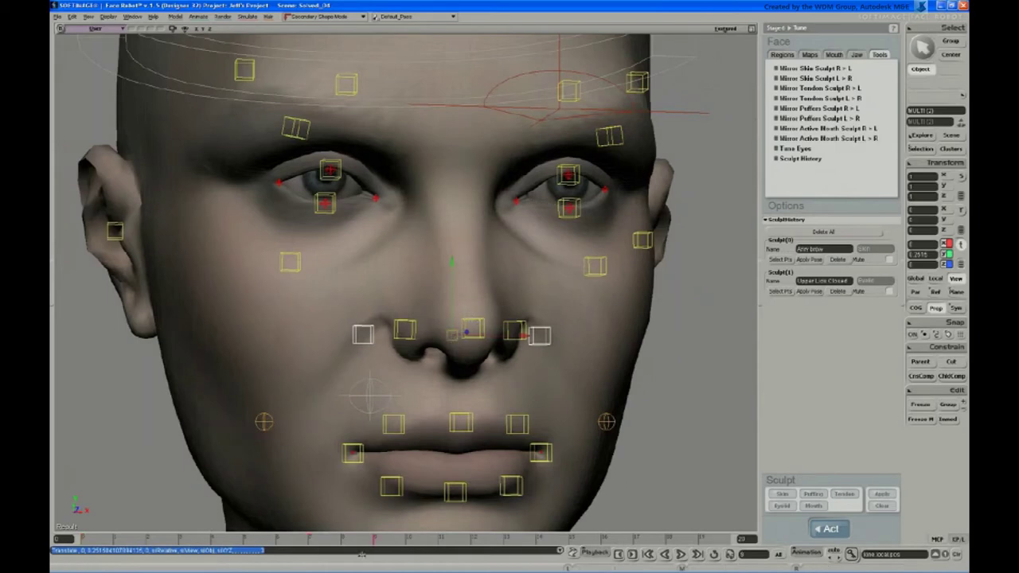
# Key the nostril base controls raised at frame 10 and reset to neutral at frame 0, scrubbing between the two keys
pyautogui.click(405, 540)
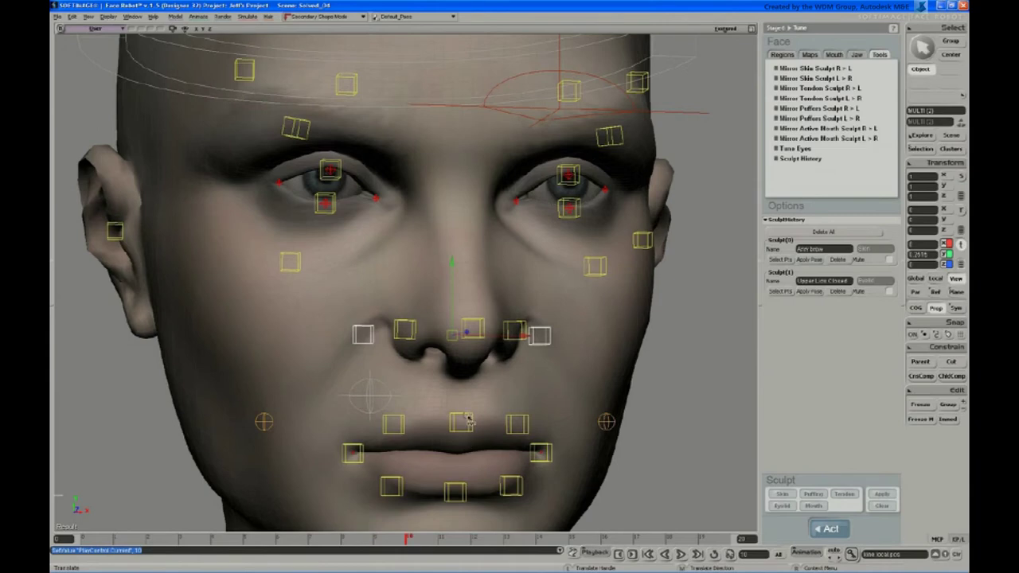
pyautogui.press('k')
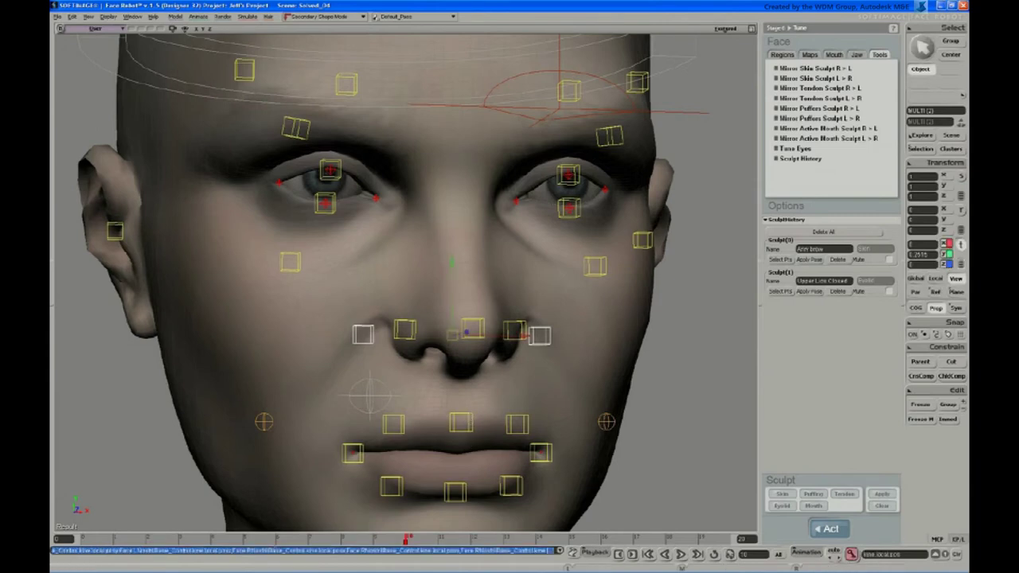
pyautogui.hotkey('ctrl', 'shift', 'r')
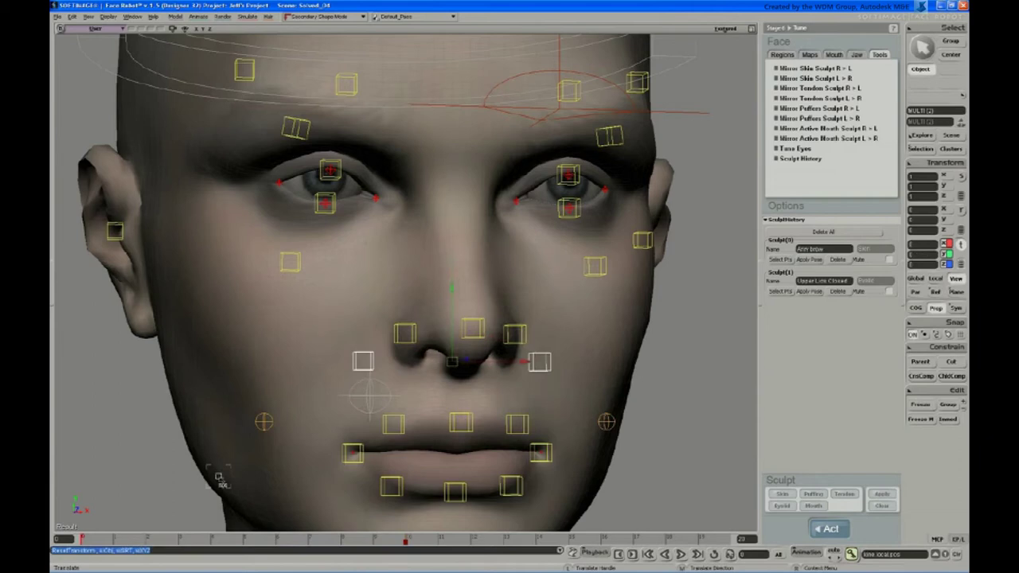
pyautogui.press('k')
pyautogui.moveTo(108, 540); pyautogui.dragTo(490, 570)
pyautogui.press('s')
pyautogui.moveTo(442, 262); pyautogui.dragTo(435, 103, button='middle')
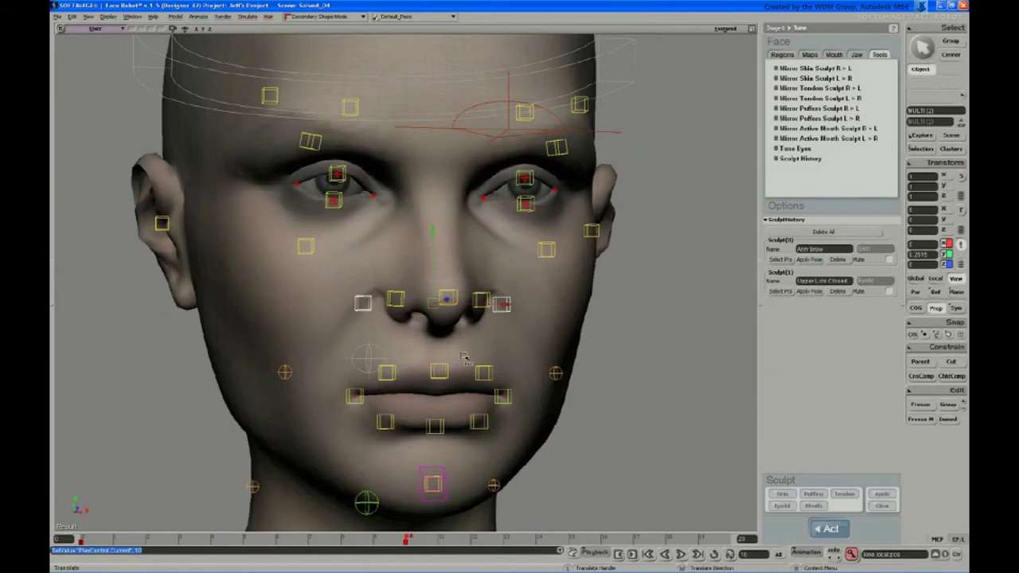
# Start a skin sculpt on the face at frame 10 and activate component tweaking on its points
pyautogui.click(777, 495)
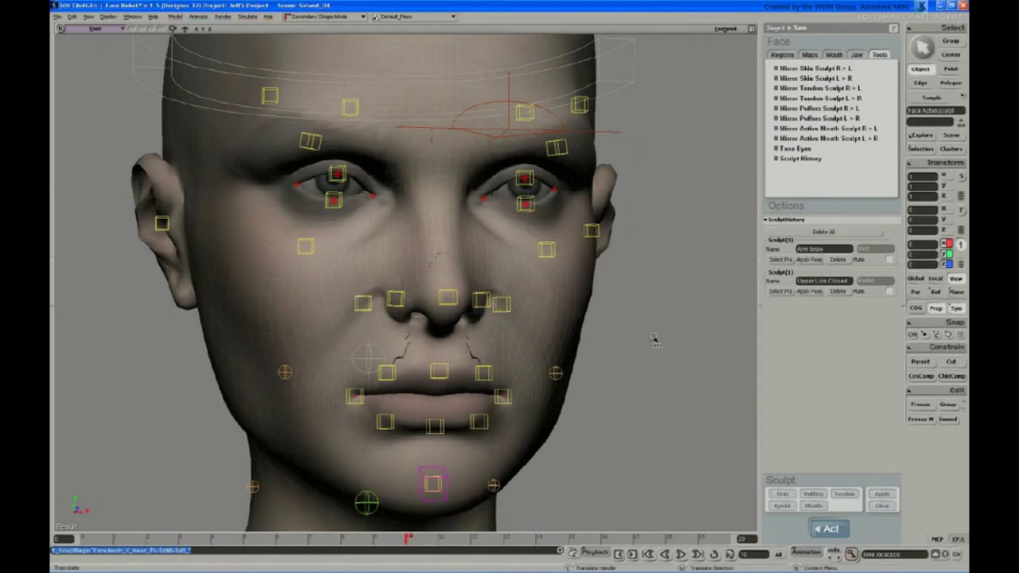
pyautogui.scroll(3, 520, 385)
pyautogui.moveTo(520, 385)
pyautogui.mouseDown(button='right')
pyautogui.moveTo(521, 364)
pyautogui.moveTo(486, 339)
pyautogui.mouseUp(button='right')
pyautogui.press('m')
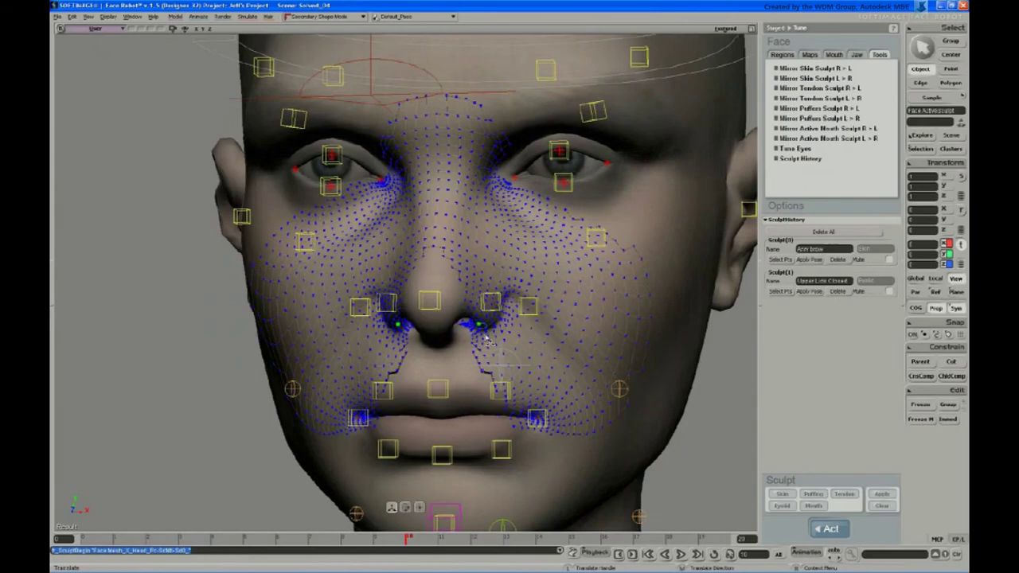
# Set up proportional tweaking for the crease beside the nostril in a close side view
pyautogui.press('s')
pyautogui.moveTo(495, 346); pyautogui.dragTo(496, 323, button='middle')
pyautogui.moveTo(496, 324); pyautogui.dragTo(480, 328)
pyautogui.moveTo(481, 327); pyautogui.dragTo(457, 351, button='middle')
pyautogui.moveTo(458, 350); pyautogui.dragTo(401, 359, button='right')
pyautogui.press('m')
pyautogui.moveTo(407, 209); pyautogui.dragTo(435, 114, button='middle')
pyautogui.middleClick(434, 198)
pyautogui.press('s')
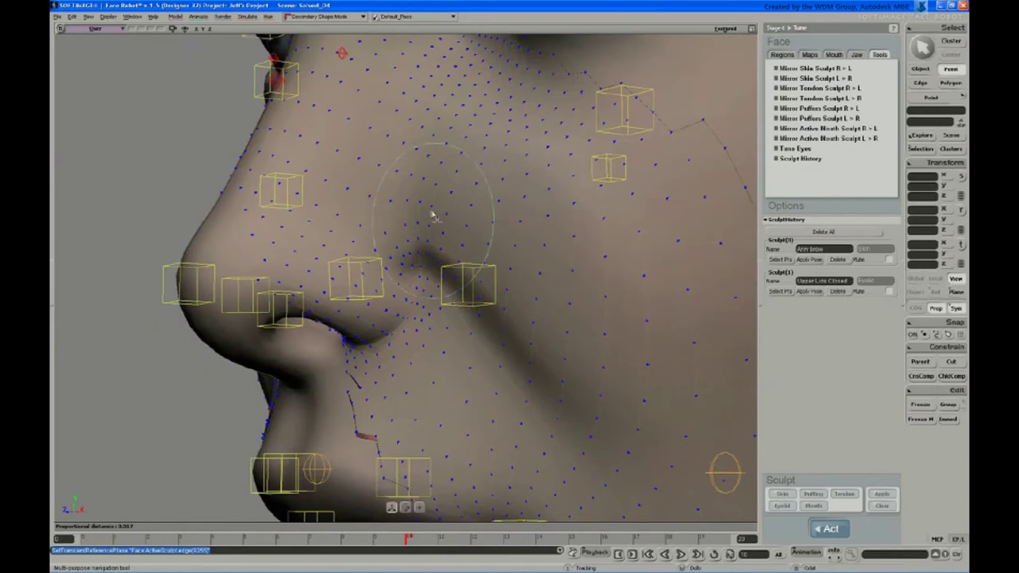
pyautogui.scroll(-2, 432, 215)
pyautogui.press('m')
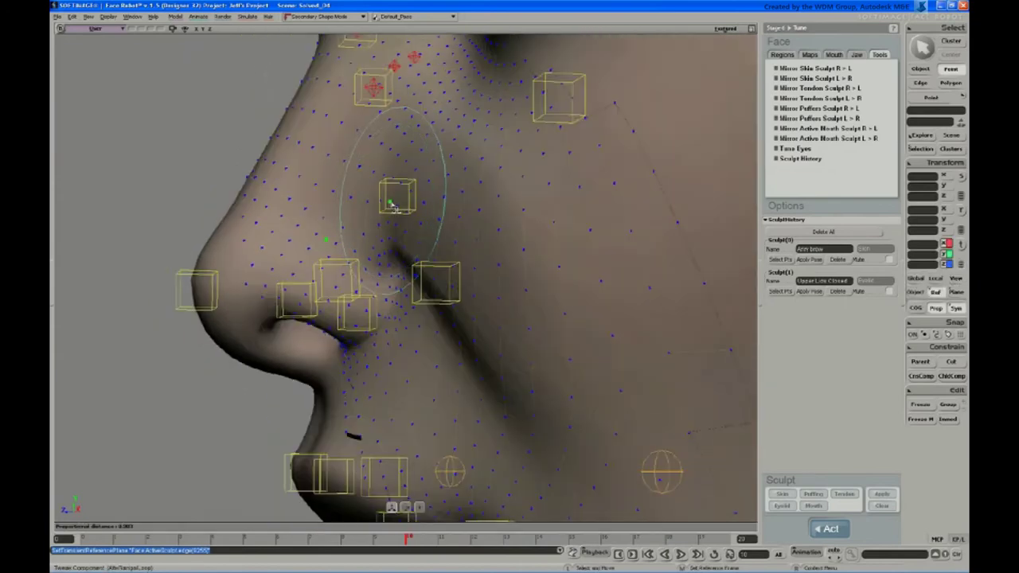
# Adjust the proportional distance and tweak skin points above the nostril base control beside the nose
pyautogui.press('s')
pyautogui.moveTo(414, 228); pyautogui.dragTo(394, 222, button='right')
pyautogui.press('m')
pyautogui.click(387, 214)
pyautogui.press('r')
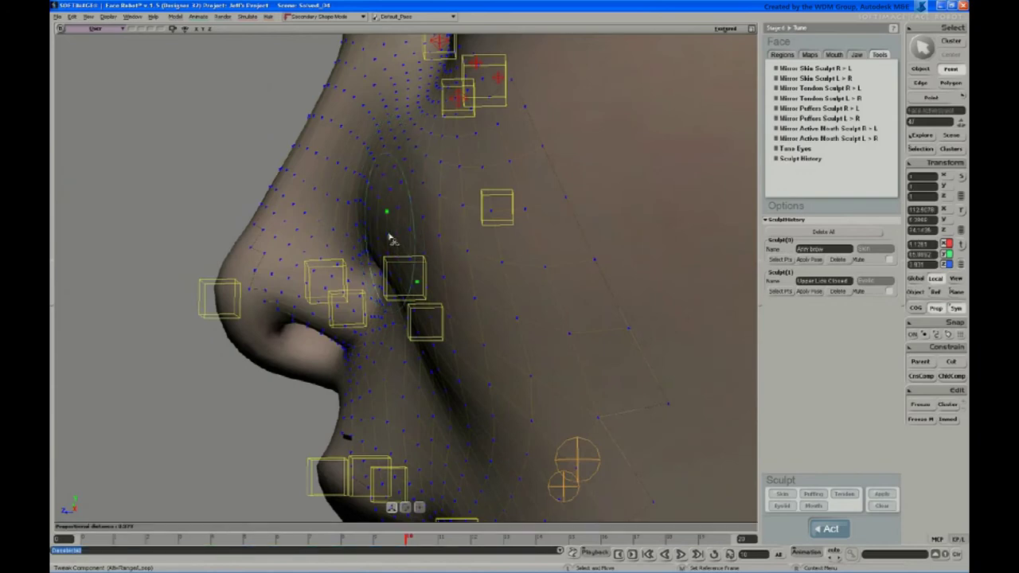
pyautogui.moveTo(388, 236); pyautogui.dragTo(382, 231)
pyautogui.click(375, 220)
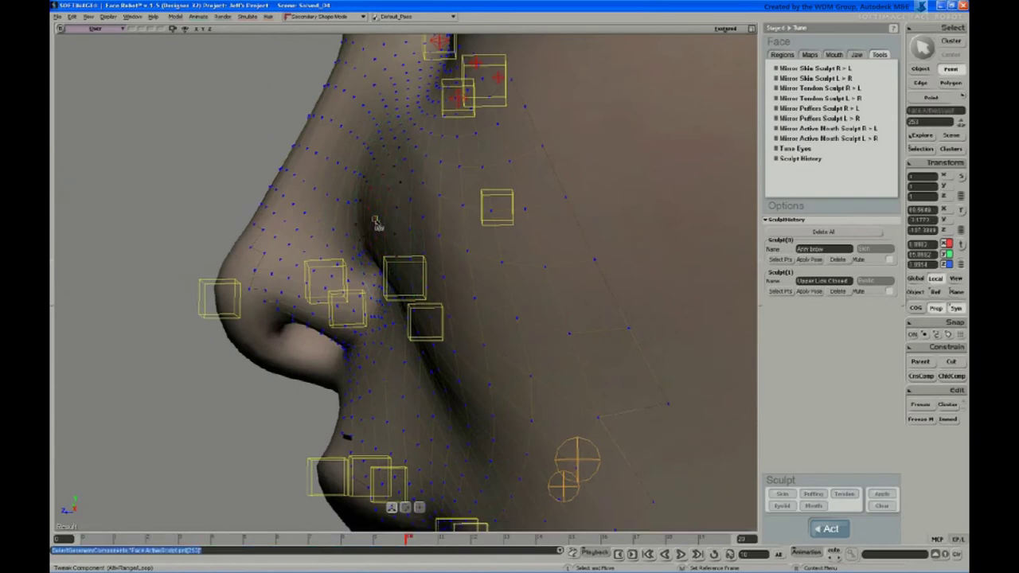
# Tweak further skin points along the upper end of the nasal crease to shape the sneer fold
pyautogui.press('s')
pyautogui.moveTo(385, 239); pyautogui.dragTo(392, 285, button='right')
pyautogui.click(378, 223)
pyautogui.press('s')
pyautogui.press('m')
pyautogui.click(373, 256)
pyautogui.press('s')
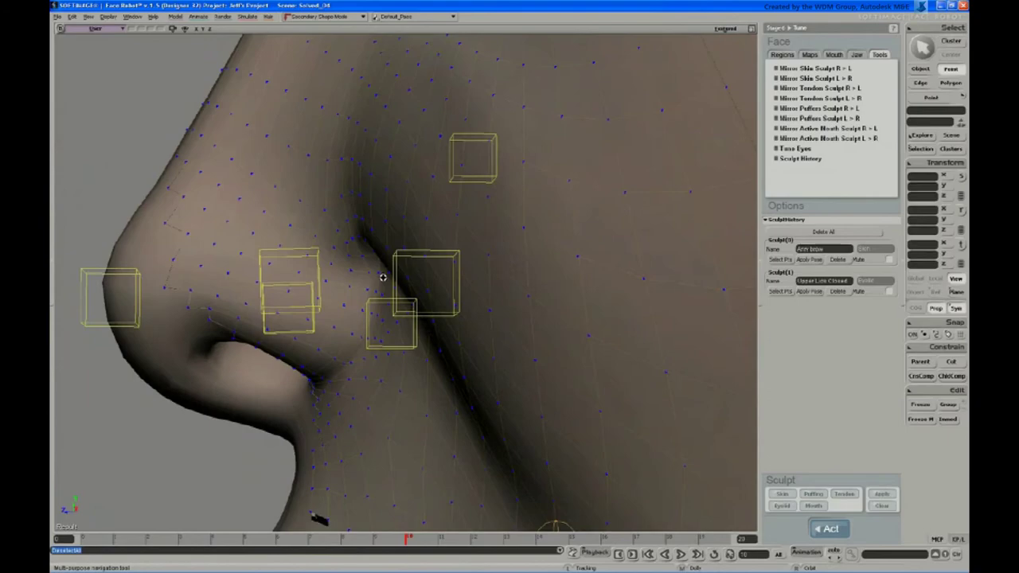
pyautogui.moveTo(353, 223); pyautogui.dragTo(521, 171, button='right')
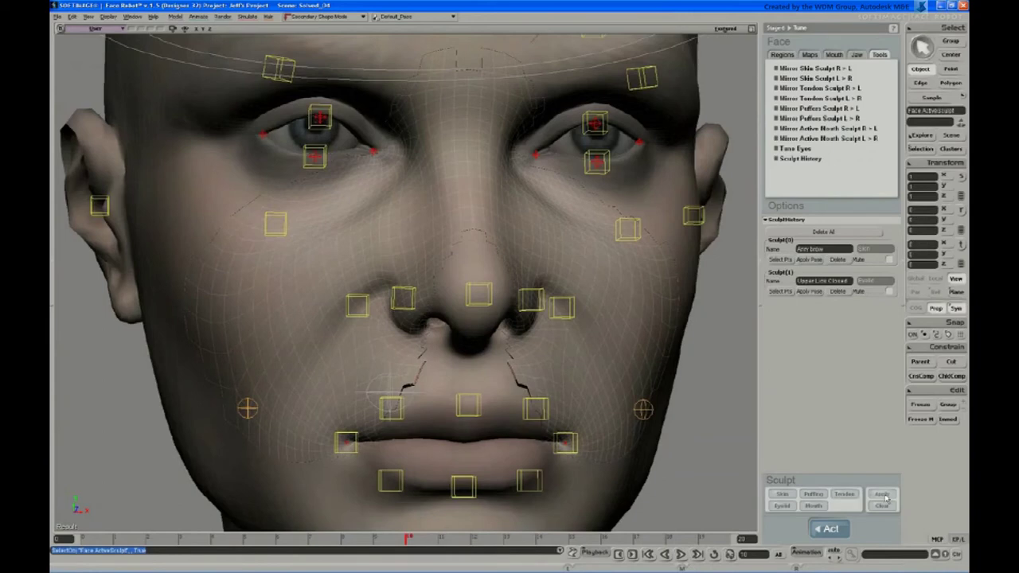
# Apply the skin sculpt and name it Sneer in the sculpt history
pyautogui.click(884, 495)
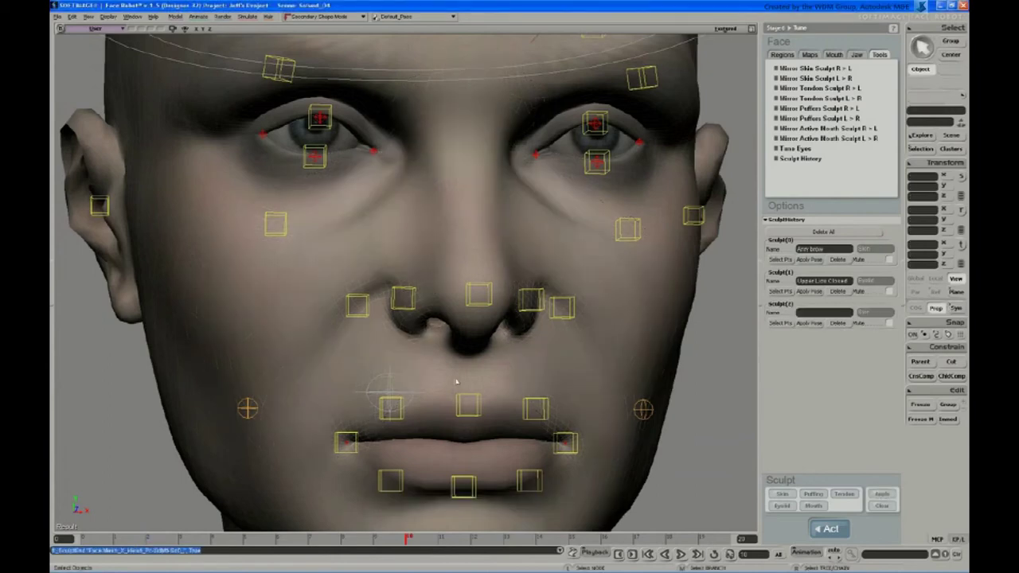
pyautogui.press('s')
pyautogui.moveTo(455, 358); pyautogui.dragTo(402, 530, button='middle')
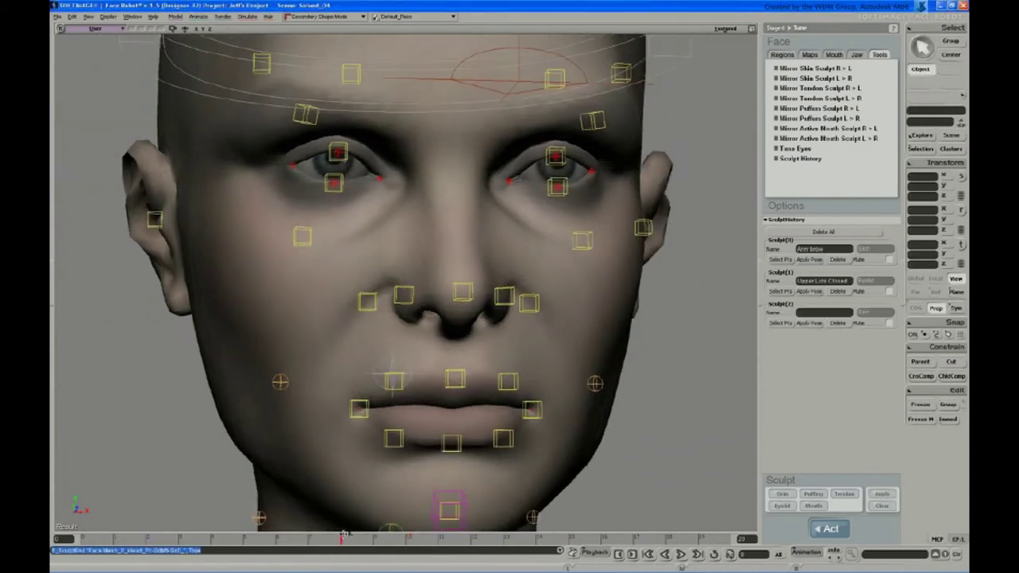
pyautogui.moveTo(344, 534); pyautogui.dragTo(418, 562)
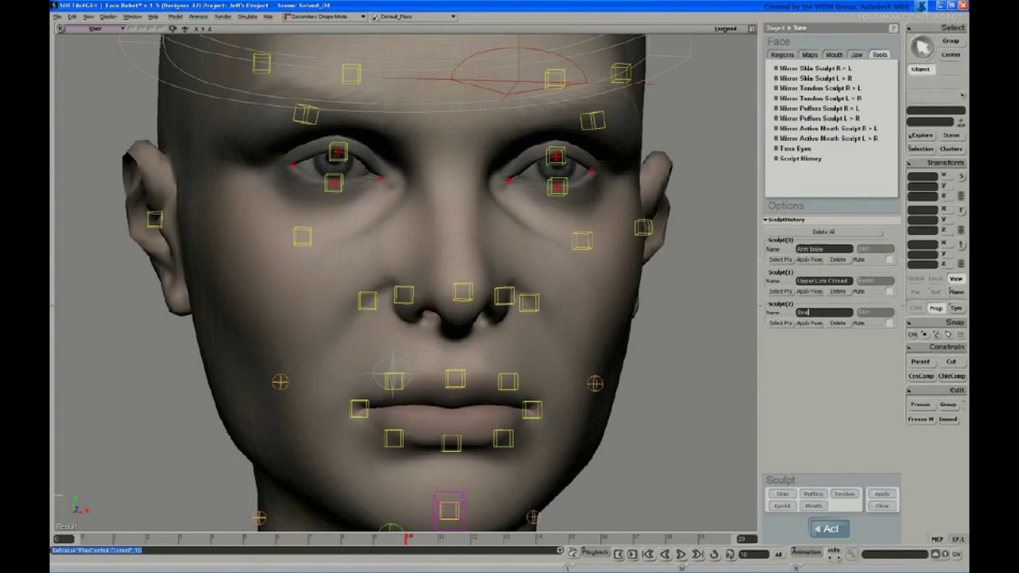
pyautogui.write('Sneer')
pyautogui.press('Return')
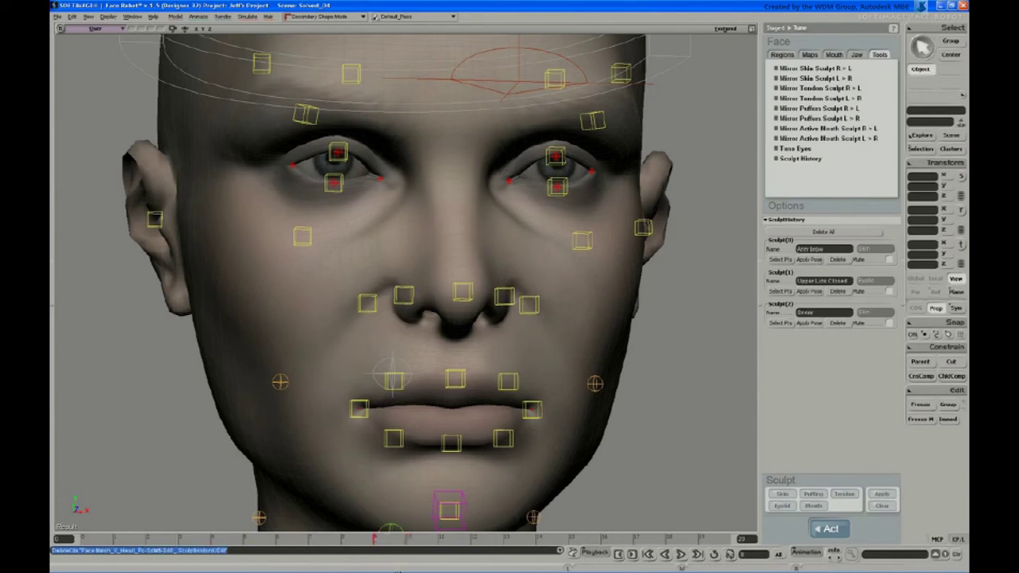
# Scrub the timeline around frame 10 and examine the sneer folds from the front
pyautogui.moveTo(419, 571); pyautogui.dragTo(410, 571)
pyautogui.press('s')
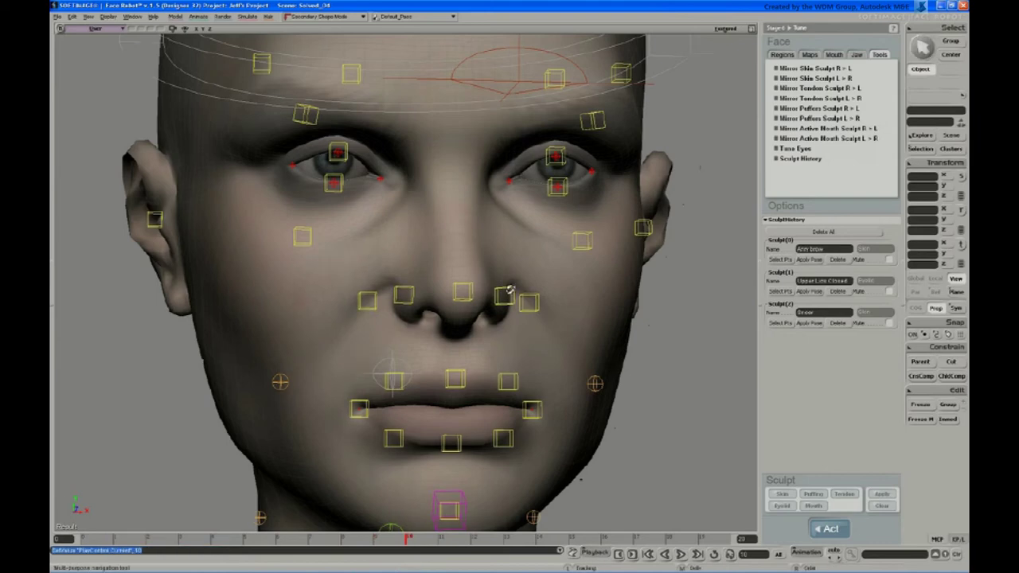
pyautogui.moveTo(511, 293); pyautogui.dragTo(523, 321, button='right')
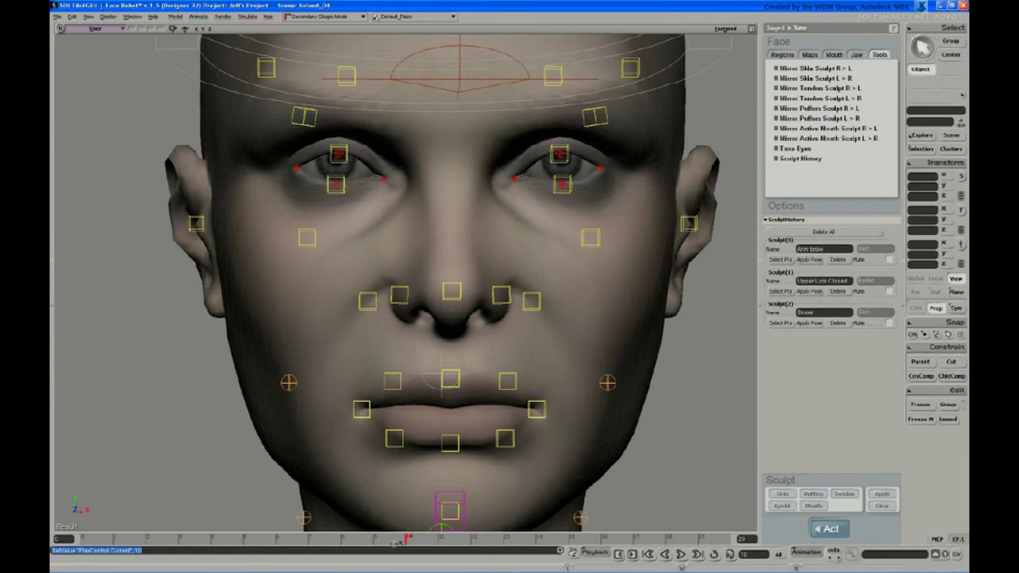
# Apply the Sneer sculpt's stored pose at frame 6 and view the nose area from a three-quarter angle
pyautogui.click(814, 324)
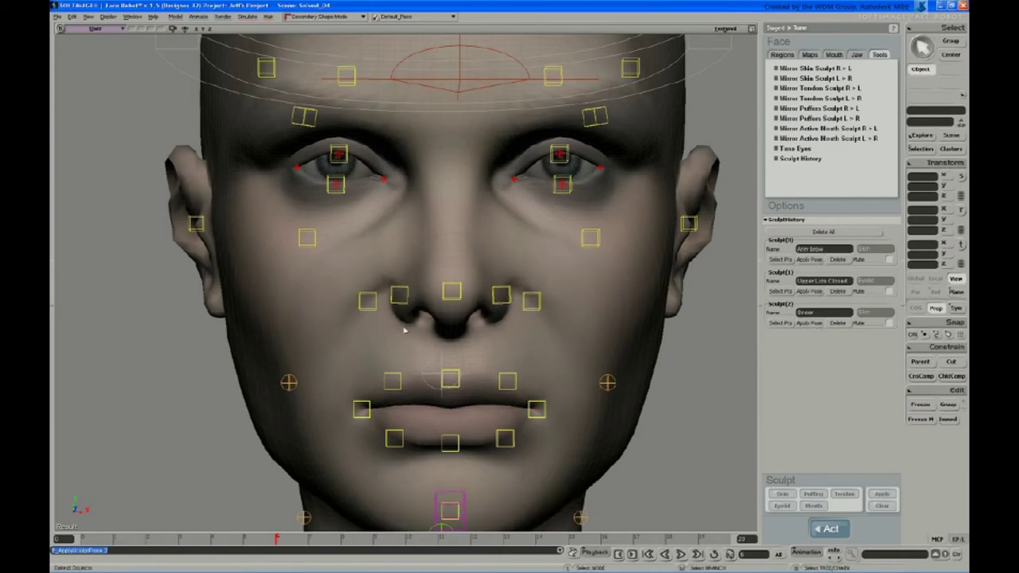
pyautogui.press('s')
pyautogui.moveTo(422, 309); pyautogui.dragTo(409, 353, button='middle')
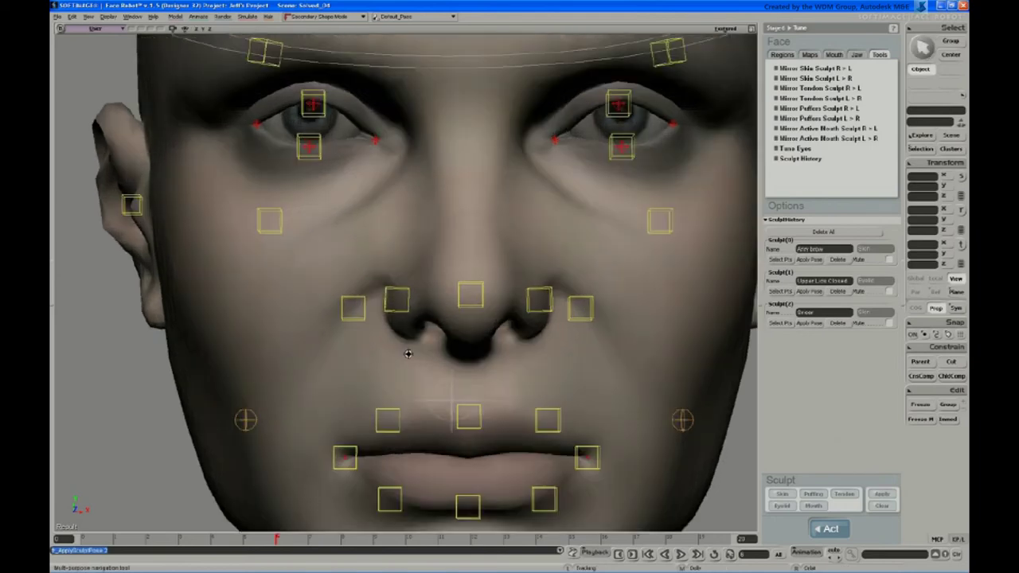
pyautogui.moveTo(409, 353); pyautogui.dragTo(390, 353, button='right')
pyautogui.moveTo(391, 353); pyautogui.dragTo(409, 318, button='middle')
pyautogui.moveTo(409, 320); pyautogui.dragTo(388, 335, button='right')
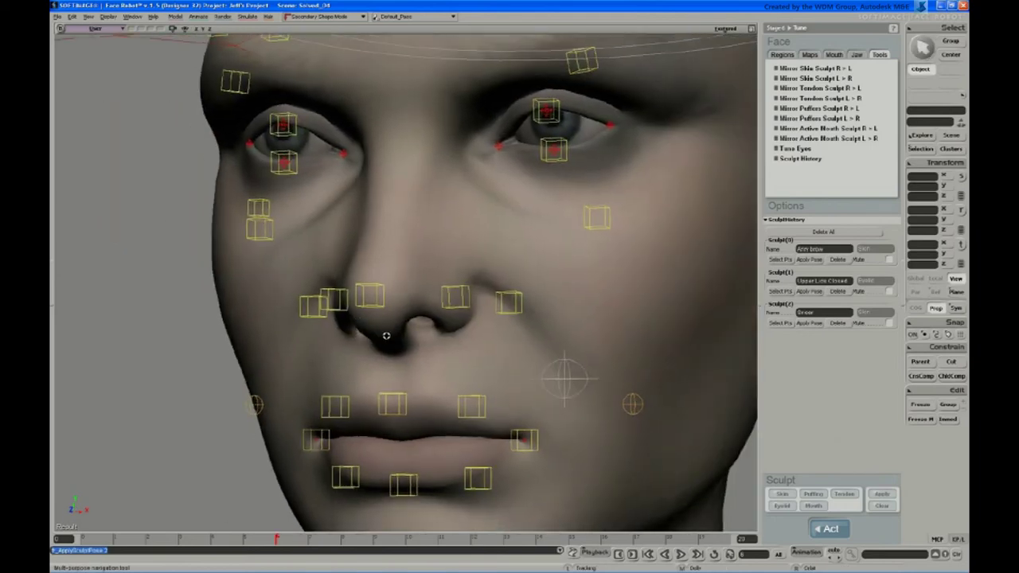
# Start a new skin sculpt in this pose and delete the Sneer sculpt from the sculpt history
pyautogui.click(779, 495)
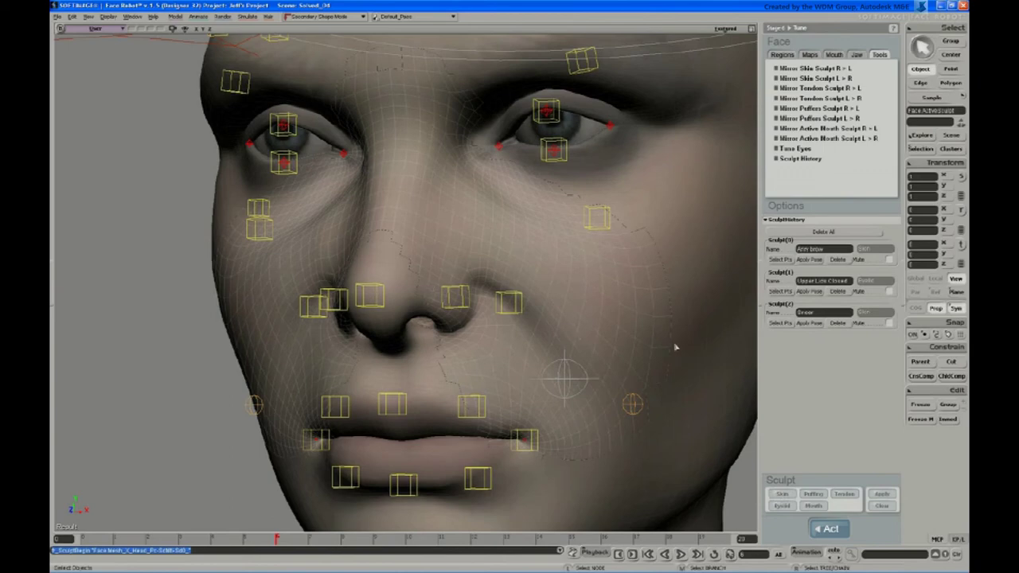
pyautogui.click(839, 323)
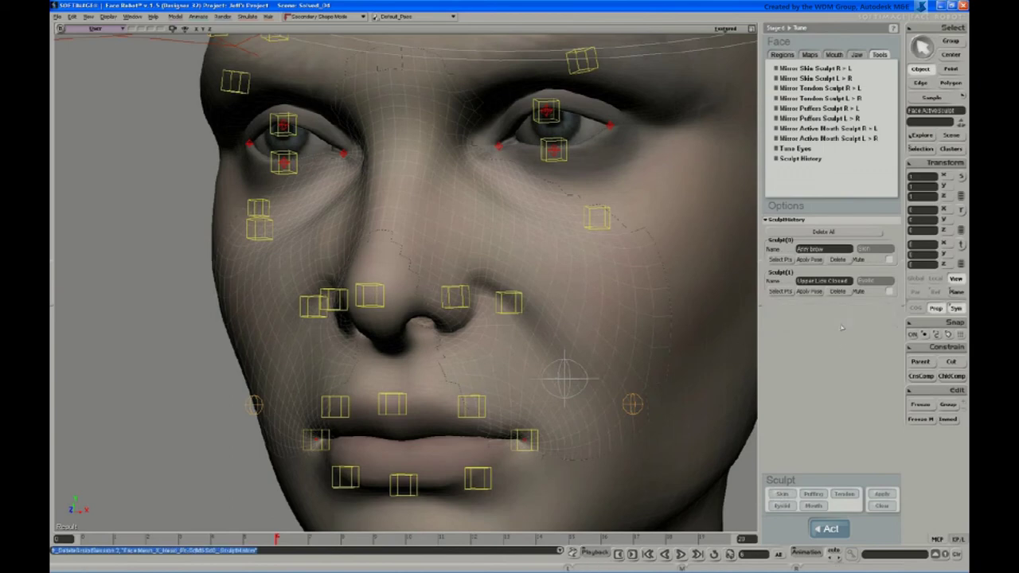
# Tweak the skin sculpt points at the upper end of the crease beside the nostril wing
pyautogui.press('s')
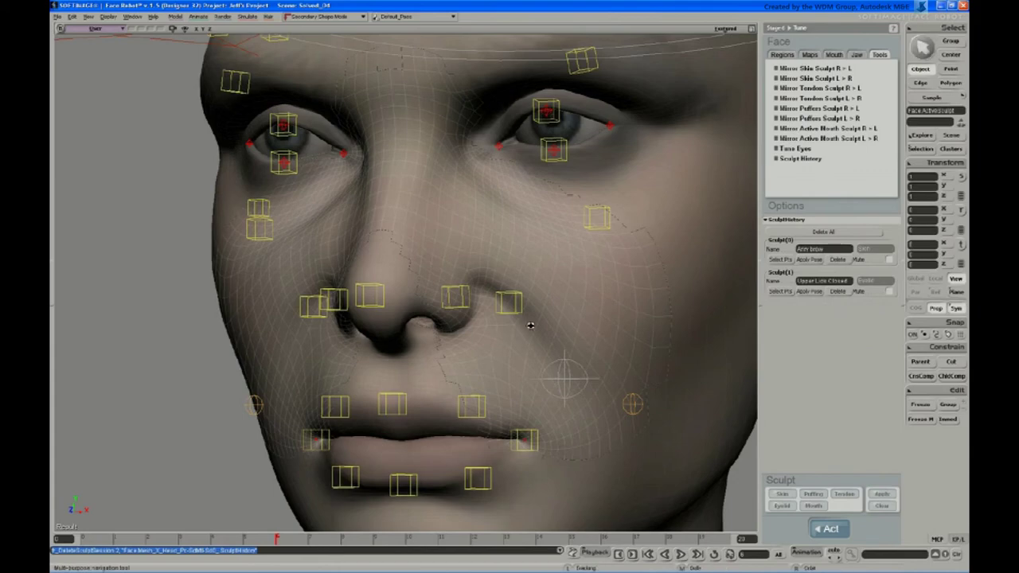
pyautogui.moveTo(530, 323); pyautogui.dragTo(512, 376, button='middle')
pyautogui.press('m')
pyautogui.press('s')
pyautogui.moveTo(533, 306); pyautogui.dragTo(532, 347, button='middle')
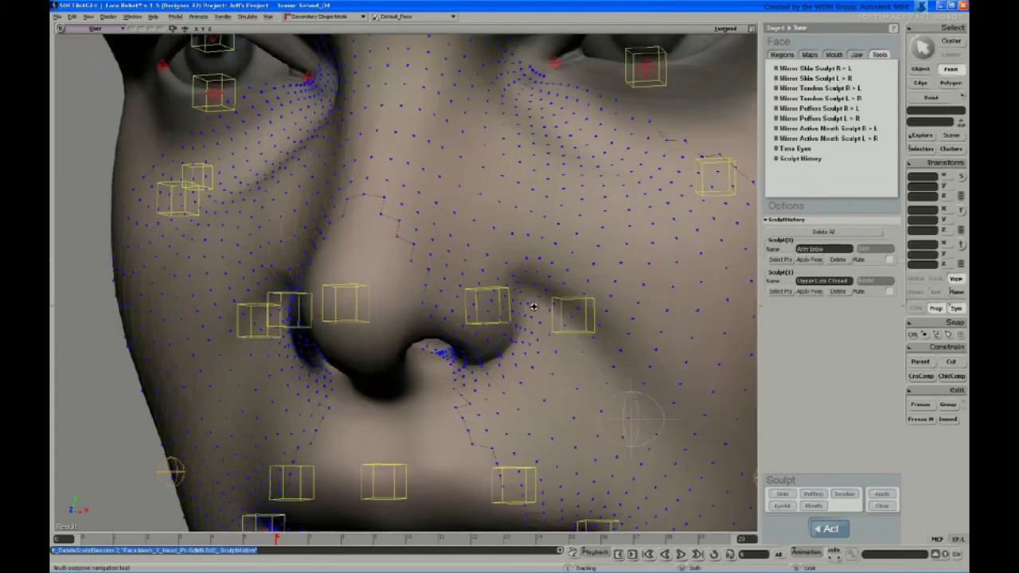
pyautogui.press('s')
pyautogui.moveTo(523, 266); pyautogui.dragTo(528, 326, button='middle')
pyautogui.moveTo(540, 313); pyautogui.dragTo(426, 329)
pyautogui.moveTo(483, 322); pyautogui.dragTo(481, 352, button='middle')
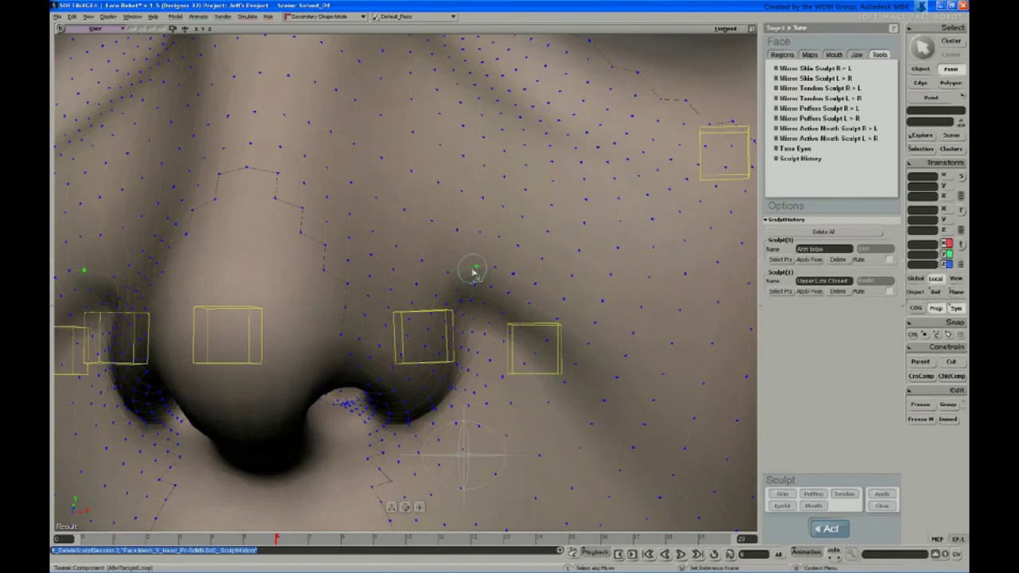
pyautogui.press('s')
pyautogui.moveTo(473, 270); pyautogui.dragTo(470, 291, button='middle')
pyautogui.moveTo(470, 292); pyautogui.dragTo(501, 306, button='right')
pyautogui.middleClick(490, 296)
# Reshape the skin above the nostril crease by tweaking its points, checking the fold from a higher angle
pyautogui.scroll(3, 491, 295)
pyautogui.press('s')
pyautogui.scroll(3, 501, 306)
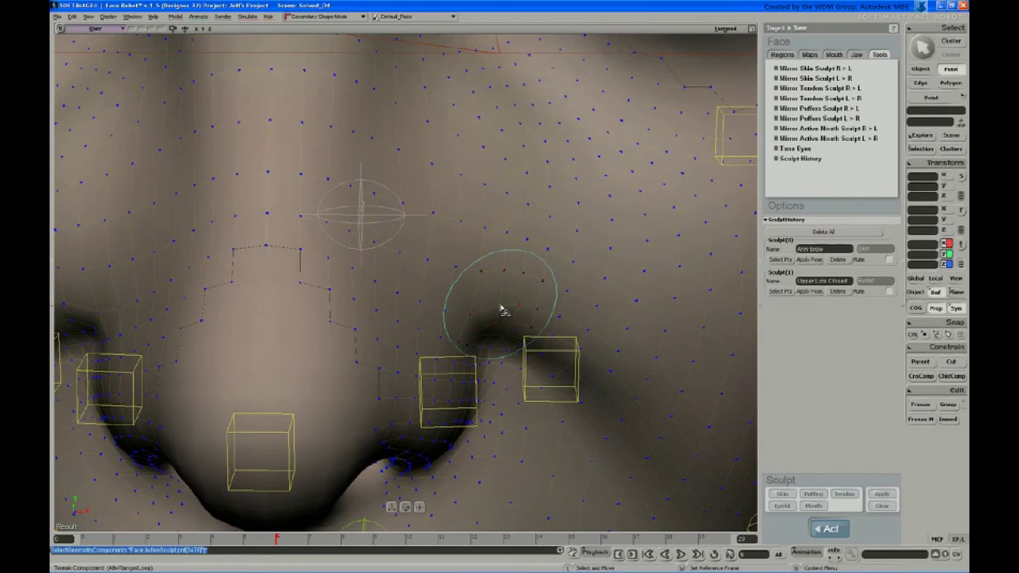
pyautogui.middleClick(500, 307)
pyautogui.moveTo(501, 308); pyautogui.dragTo(498, 316)
pyautogui.press('s')
pyautogui.moveTo(499, 316)
pyautogui.mouseDown(button='right')
pyautogui.moveTo(516, 333)
pyautogui.moveTo(503, 321)
pyautogui.mouseUp(button='right')
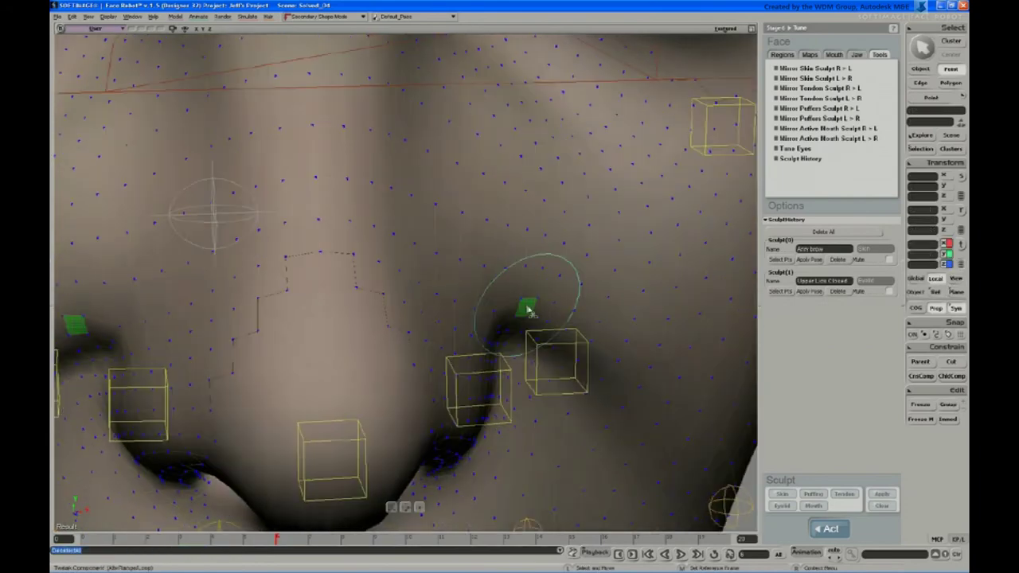
pyautogui.scroll(-2, 528, 310)
pyautogui.moveTo(528, 310); pyautogui.dragTo(520, 300)
# Refine the sculpt points along the fold between the nostril wing and the cheek control
pyautogui.press('s')
pyautogui.moveTo(537, 322); pyautogui.dragTo(505, 335, button='right')
pyautogui.press('s')
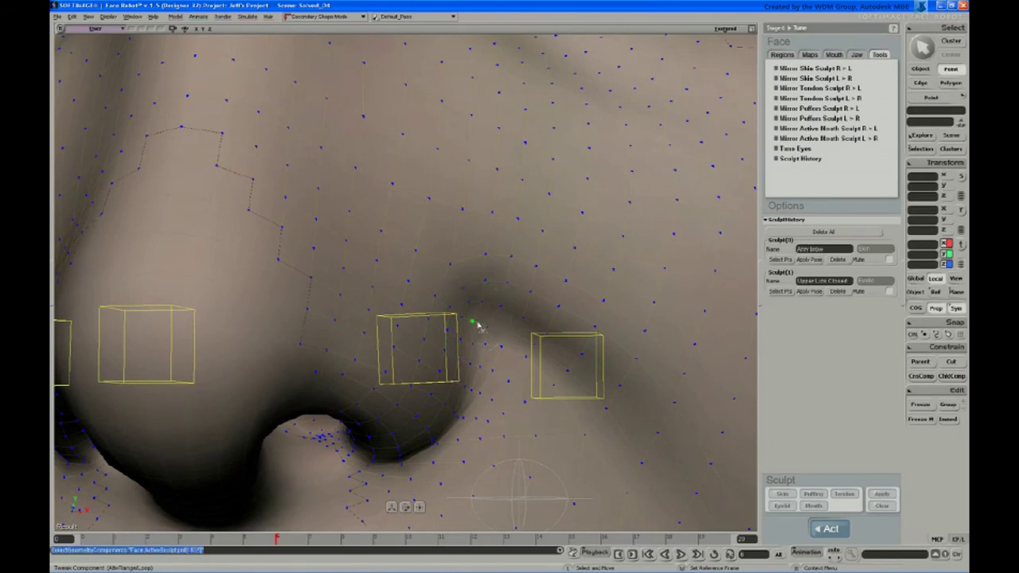
pyautogui.moveTo(477, 325); pyautogui.dragTo(493, 312, button='right')
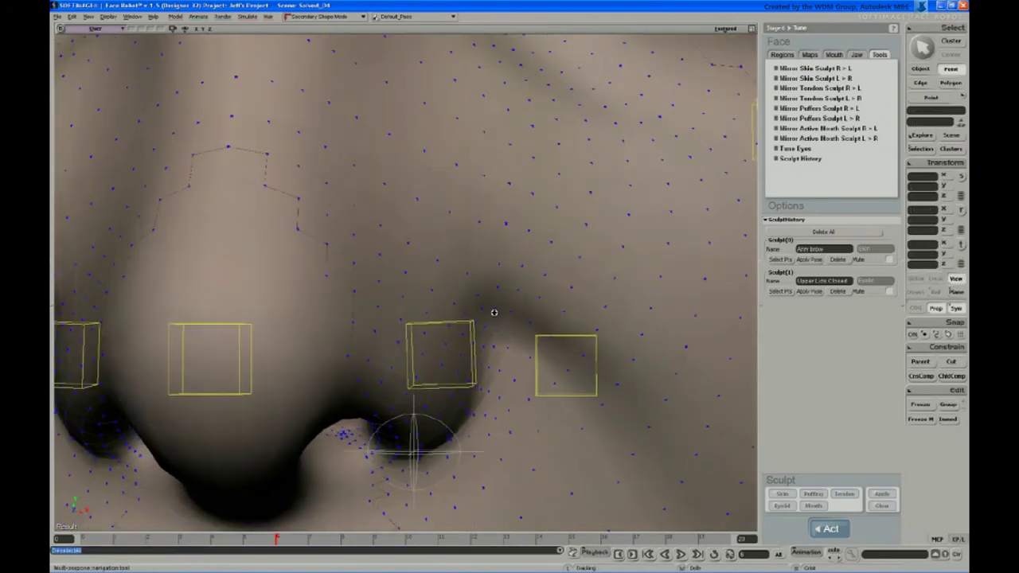
pyautogui.press('m')
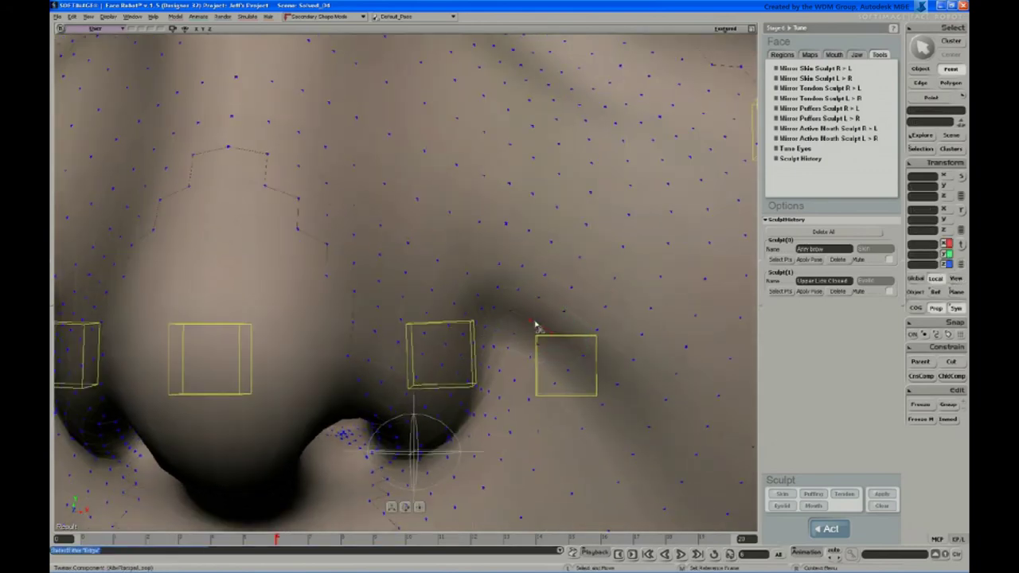
pyautogui.press('e')
# Apply the reworked skin sculpt and name it Sneer in the sculpt history
pyautogui.click(879, 497)
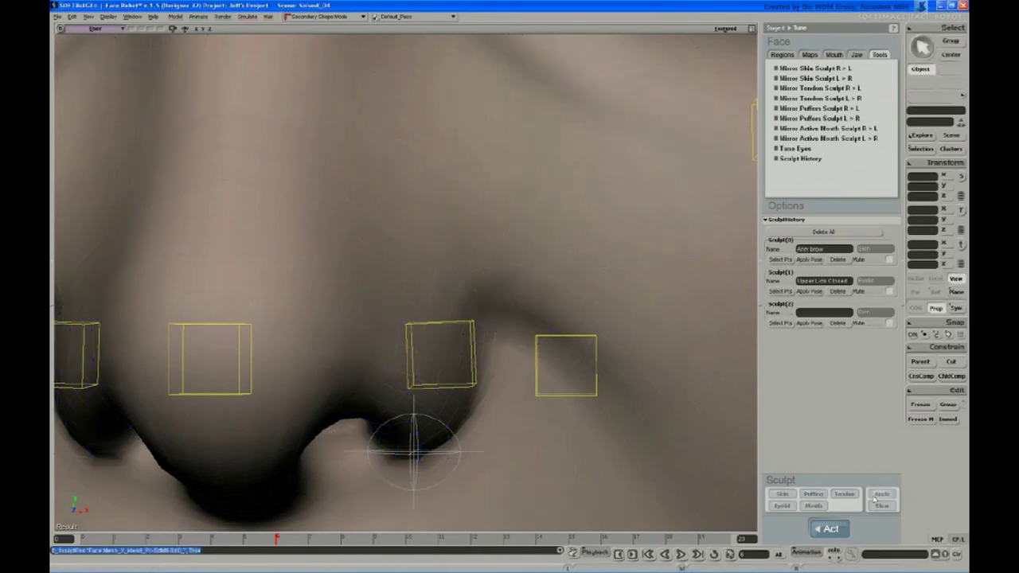
pyautogui.click(820, 313)
pyautogui.write('Sc')
pyautogui.write('eer')
pyautogui.press('Return')
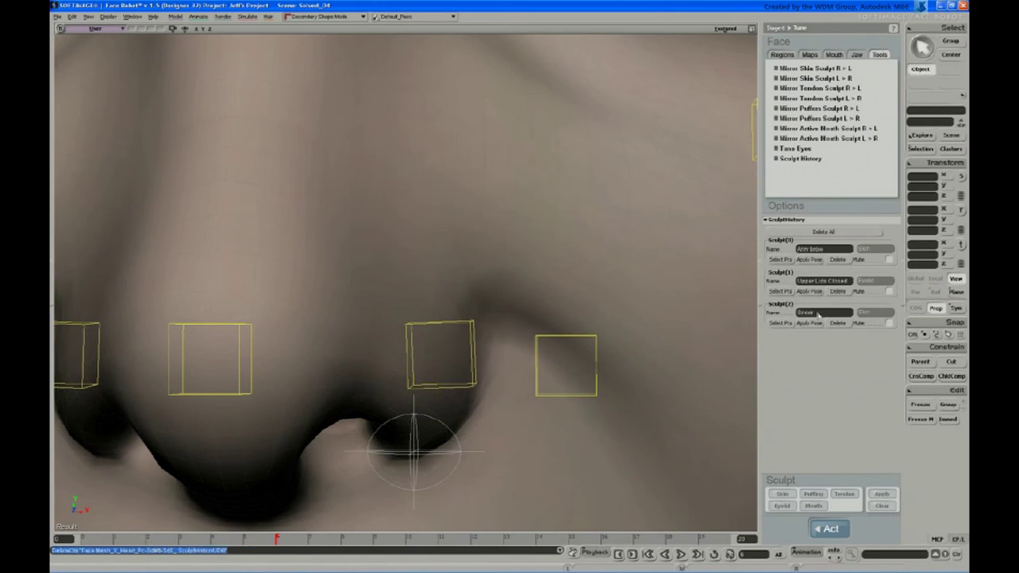
pyautogui.press('s')
pyautogui.moveTo(451, 143); pyautogui.dragTo(430, 213, button='middle')
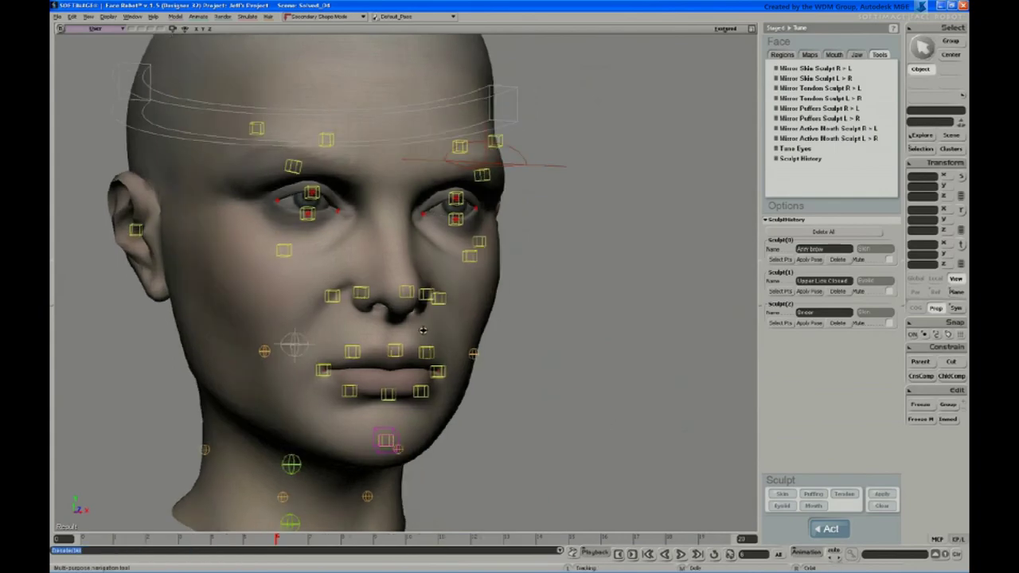